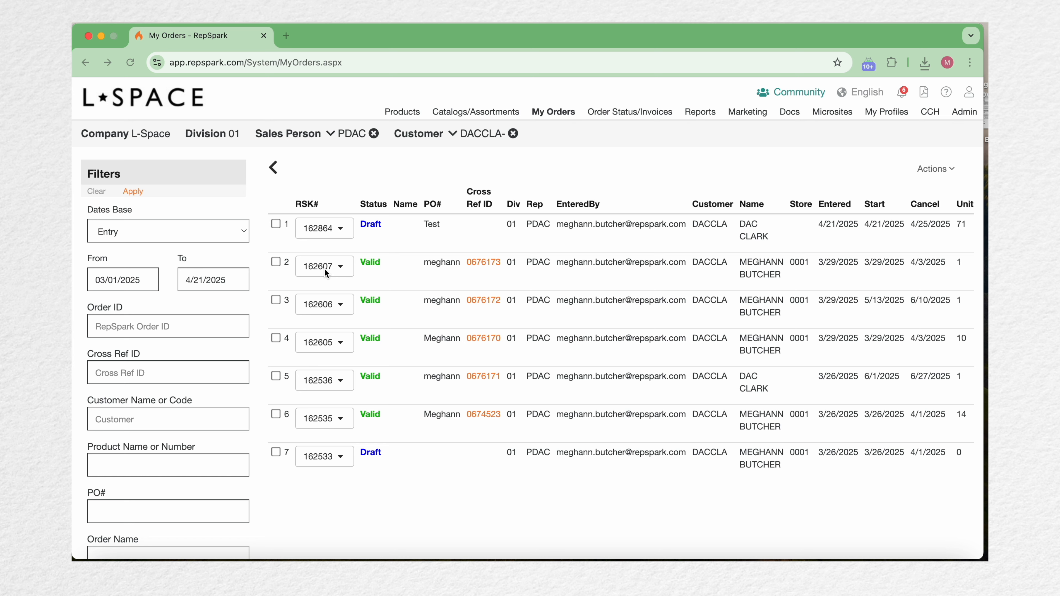
# - Copy the valid 10-unit order in the fourth row of the order list
pyautogui.click(325, 268)
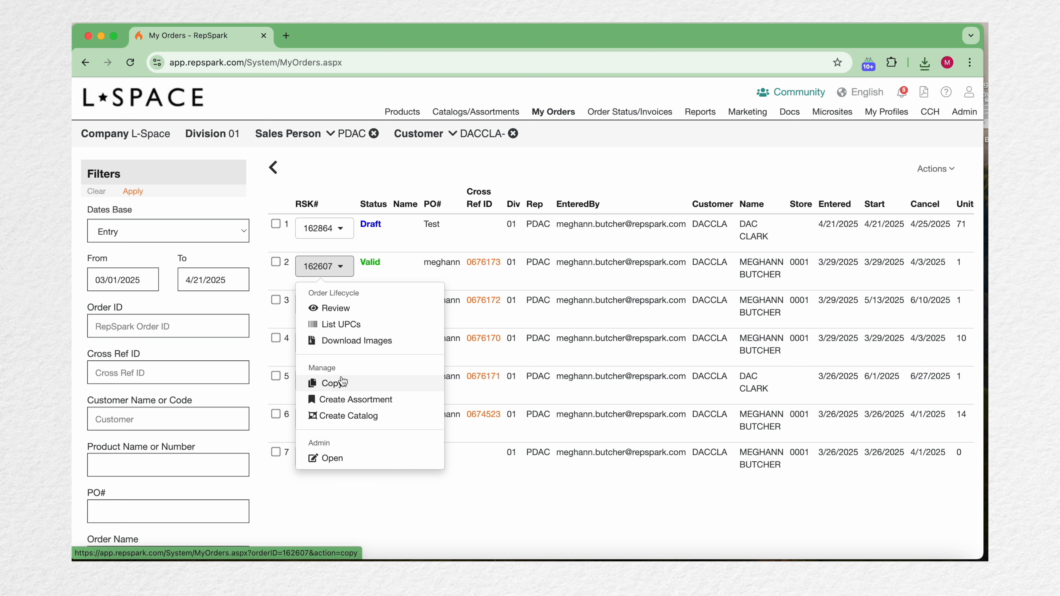
pyautogui.click(486, 454)
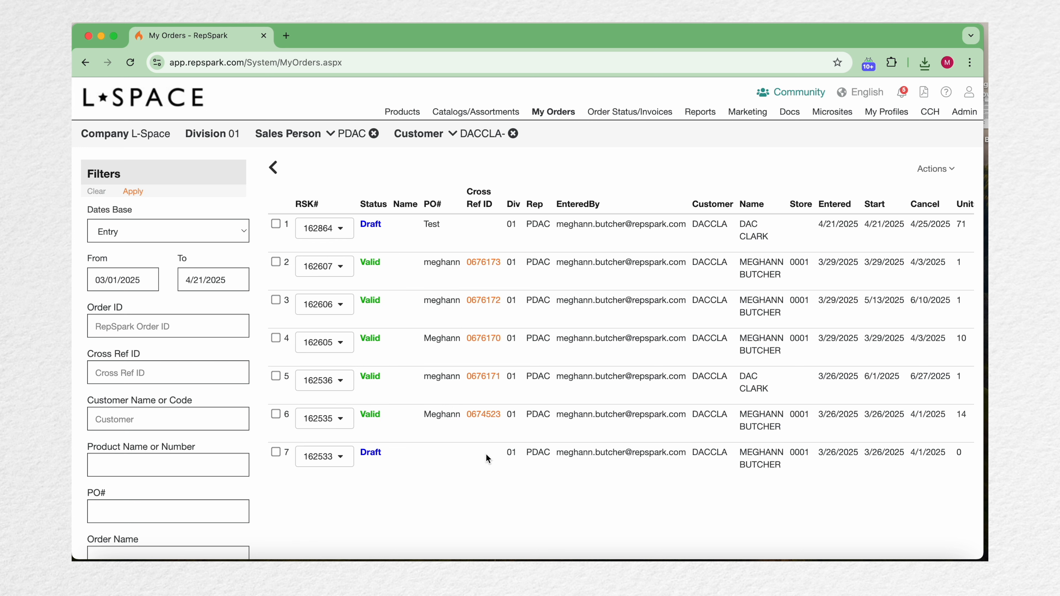
pyautogui.click(341, 344)
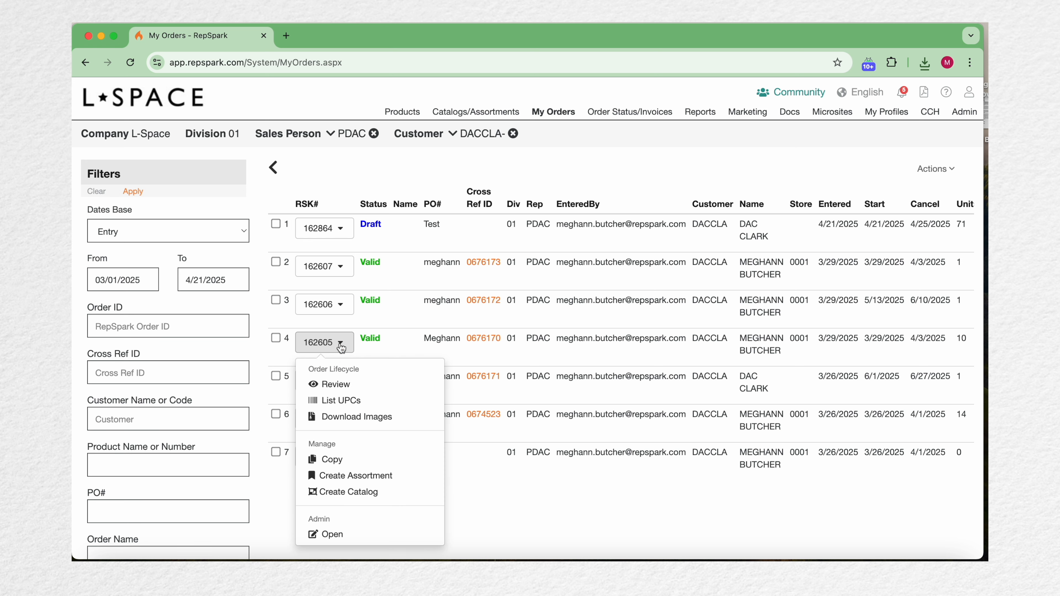
pyautogui.click(336, 462)
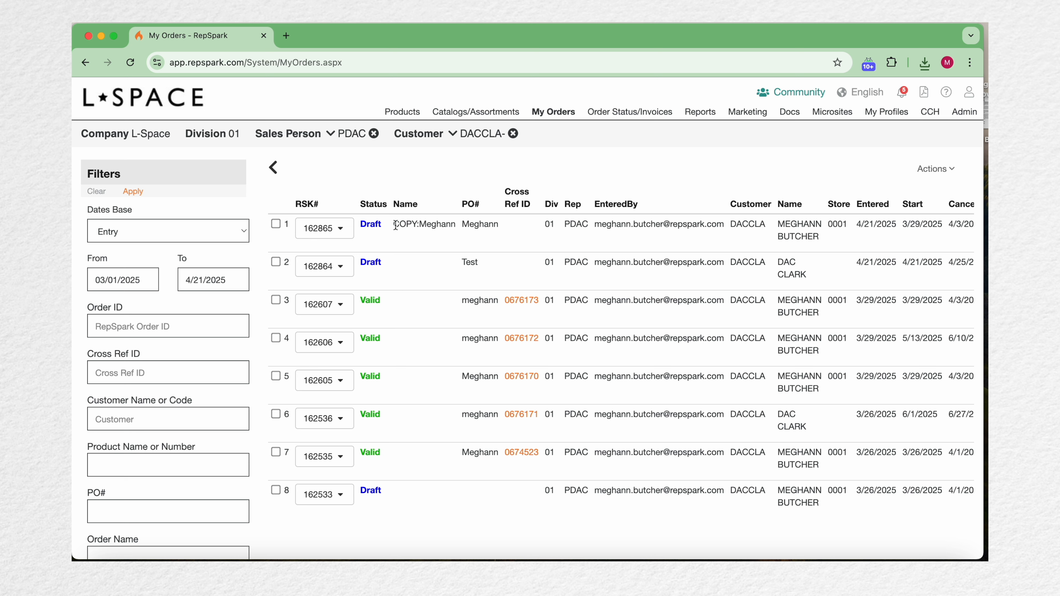
pyautogui.moveTo(394, 224); pyautogui.dragTo(458, 230)
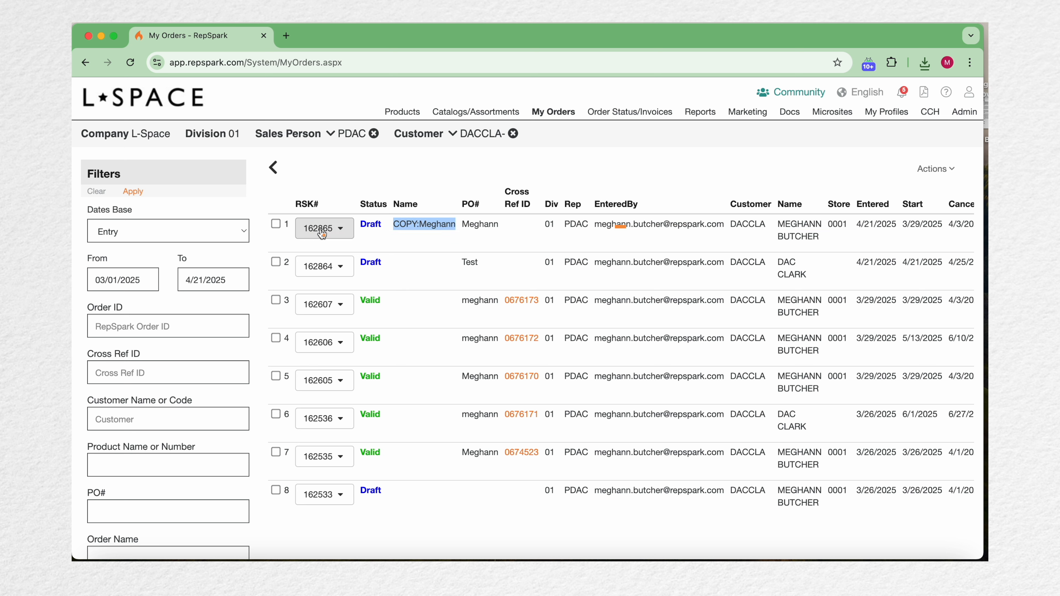
# - Open the cart of the copied draft order in the first row of the order list
pyautogui.click(330, 305)
pyautogui.click(343, 174)
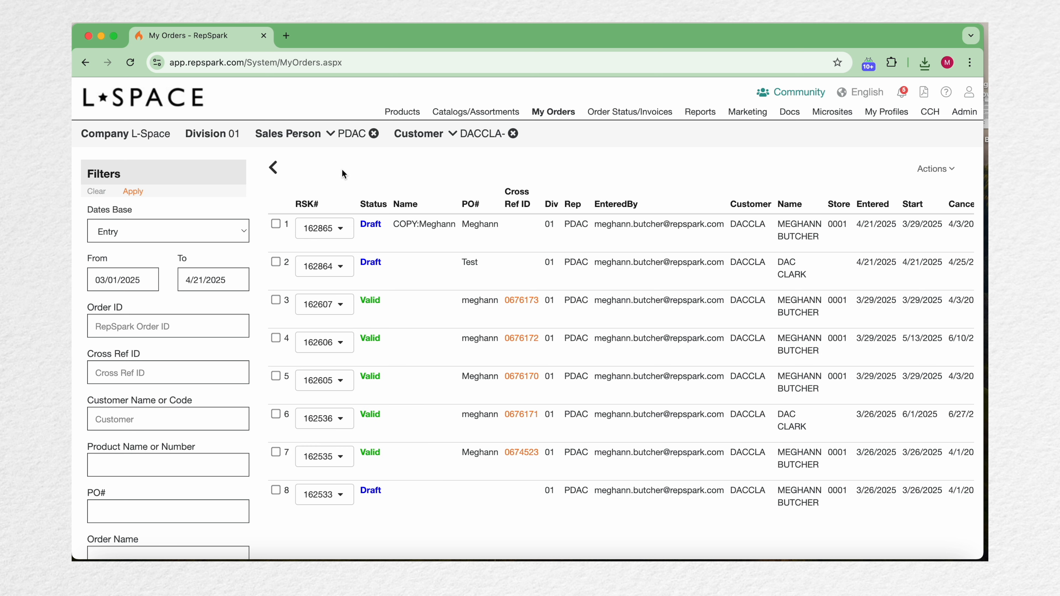
pyautogui.click(339, 230)
pyautogui.click(324, 303)
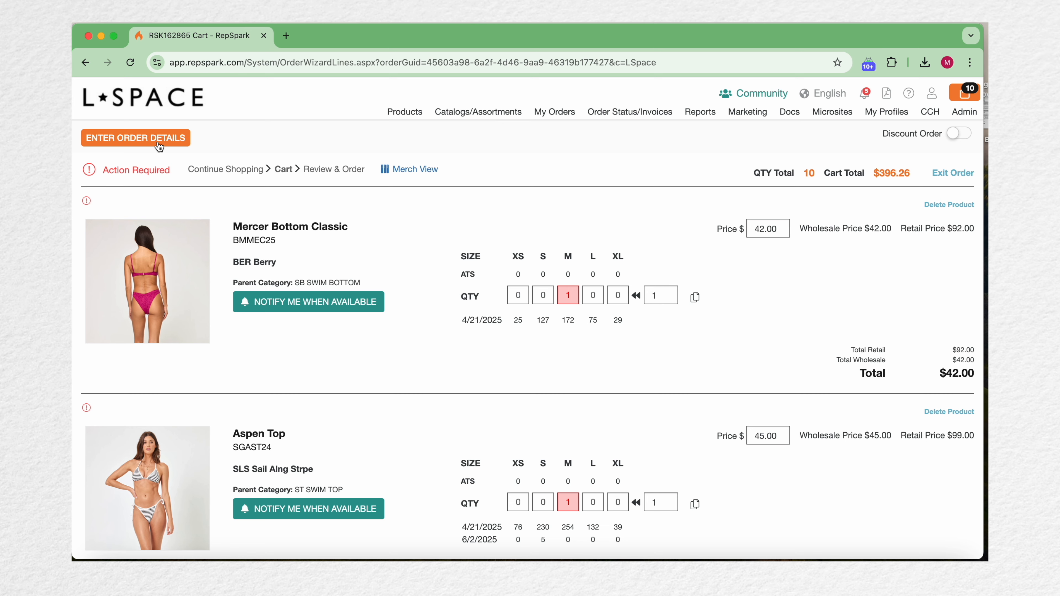
# - Set the order's start date to 04/21/2025 in the order details and save them
pyautogui.click(159, 144)
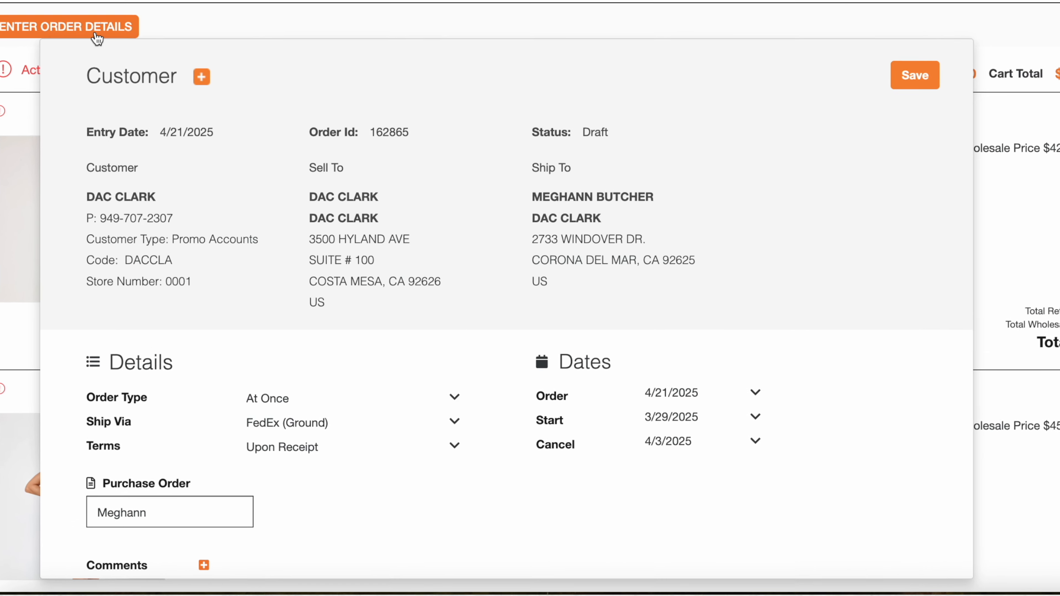
pyautogui.click(672, 418)
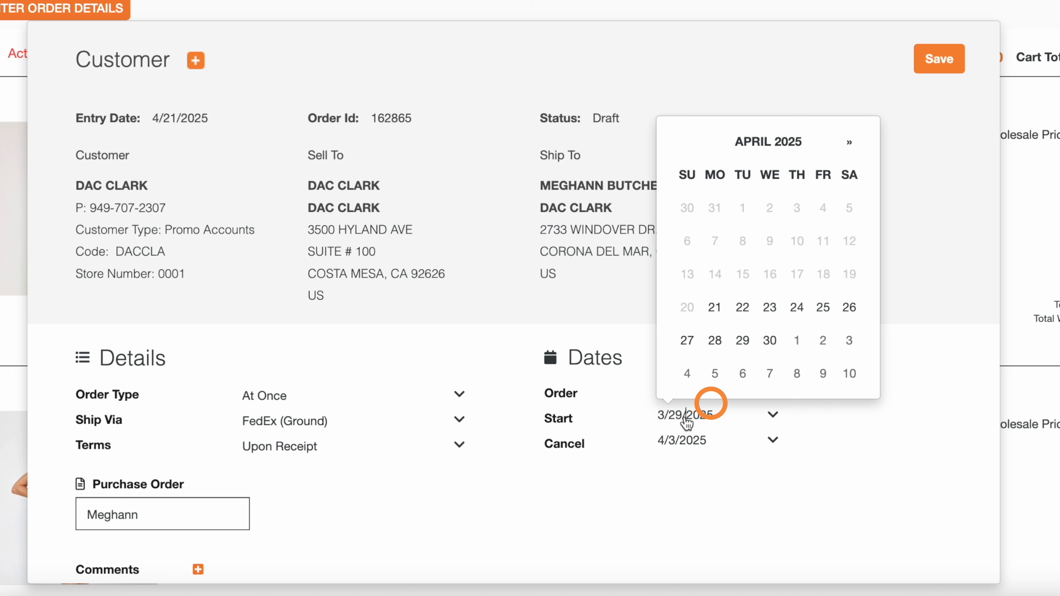
pyautogui.click(715, 311)
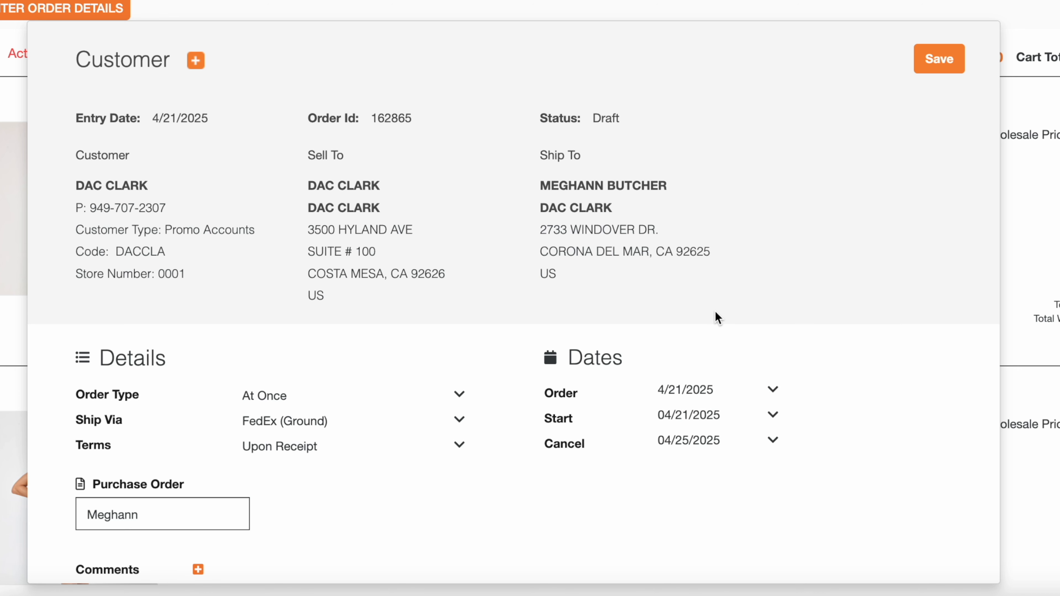
pyautogui.click(706, 416)
pyautogui.click(718, 306)
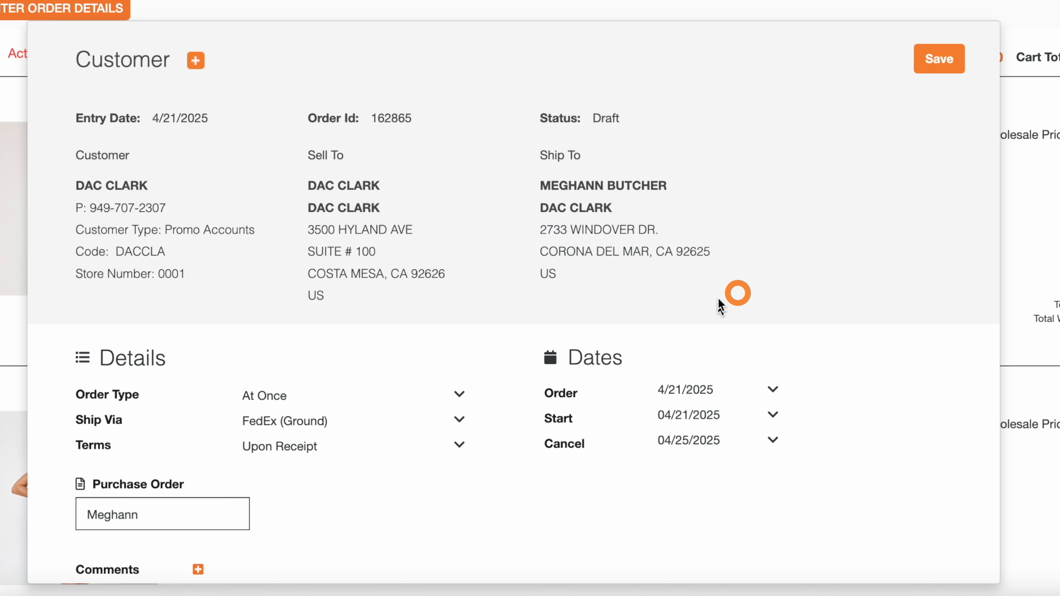
pyautogui.click(946, 59)
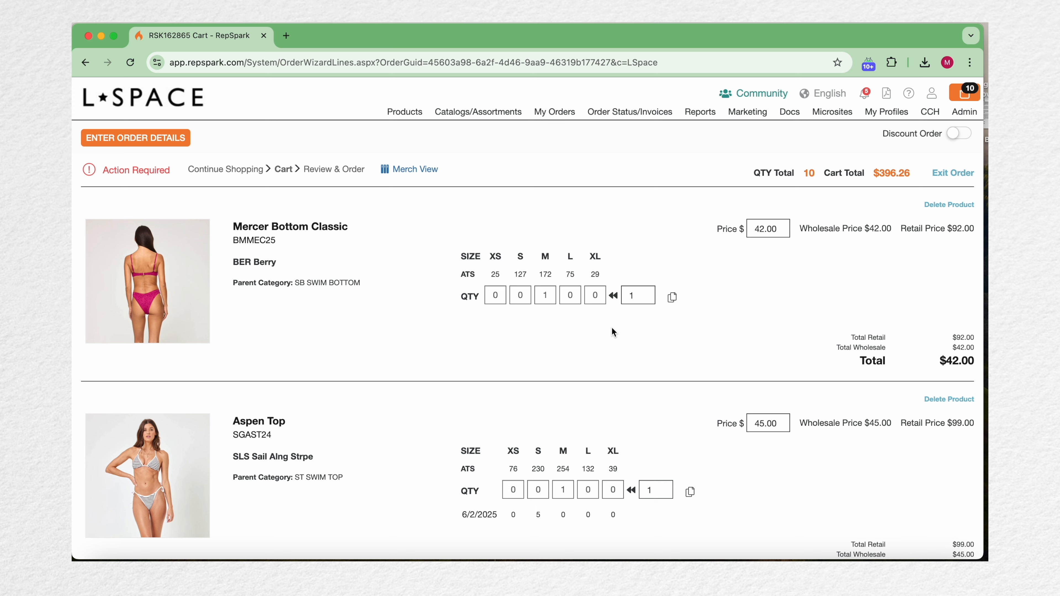
# - Delete the Mercer Bottom Classic in Berry (BMMEC25) from the cart
pyautogui.click(950, 205)
pyautogui.click(504, 151)
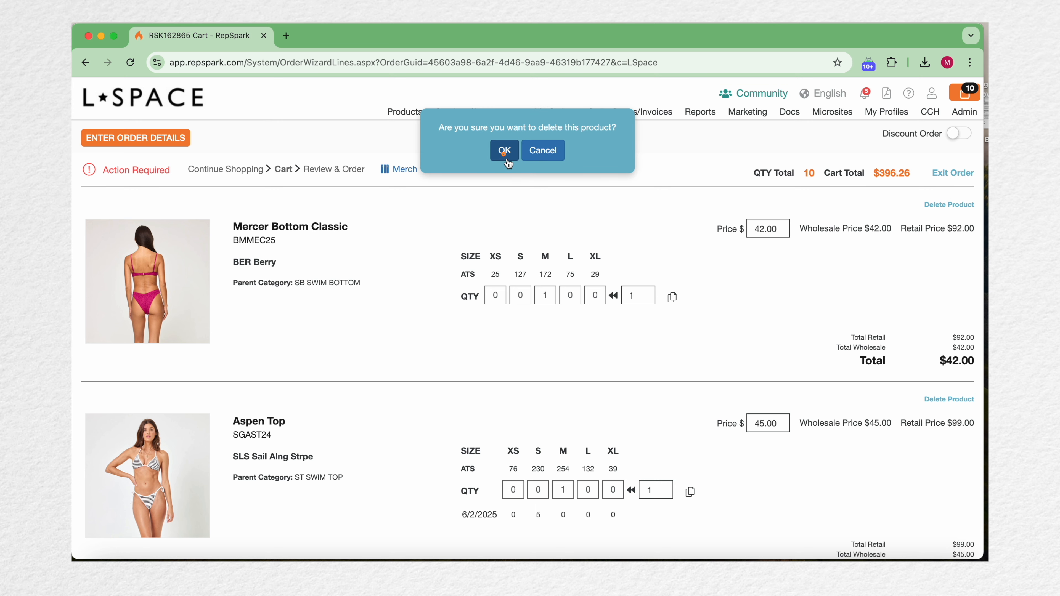
# - Set the Aspen Top quantities to 2 each for XS, S, M and L and copy them to the other products
pyautogui.scroll(-2, 505, 267)
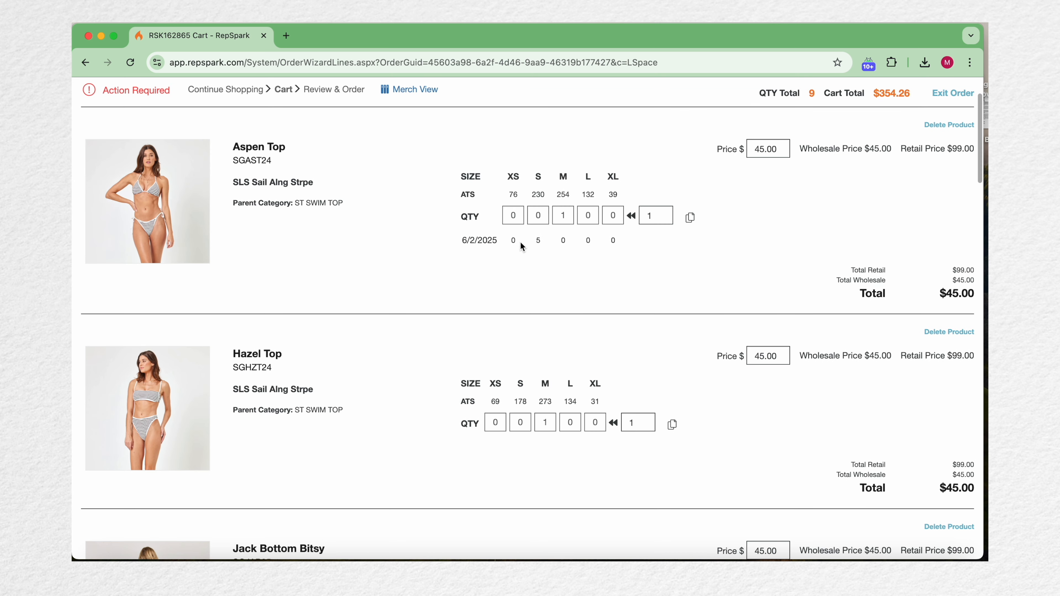
pyautogui.click(516, 216)
pyautogui.write('2\t2\t2\t2')
pyautogui.click(690, 217)
pyautogui.click(715, 249)
# - Delete the black Quinn Bottom Classic (LSQUC24) and the black Harley Top (LSHAT24) from the cart
pyautogui.scroll(-6, 677, 351)
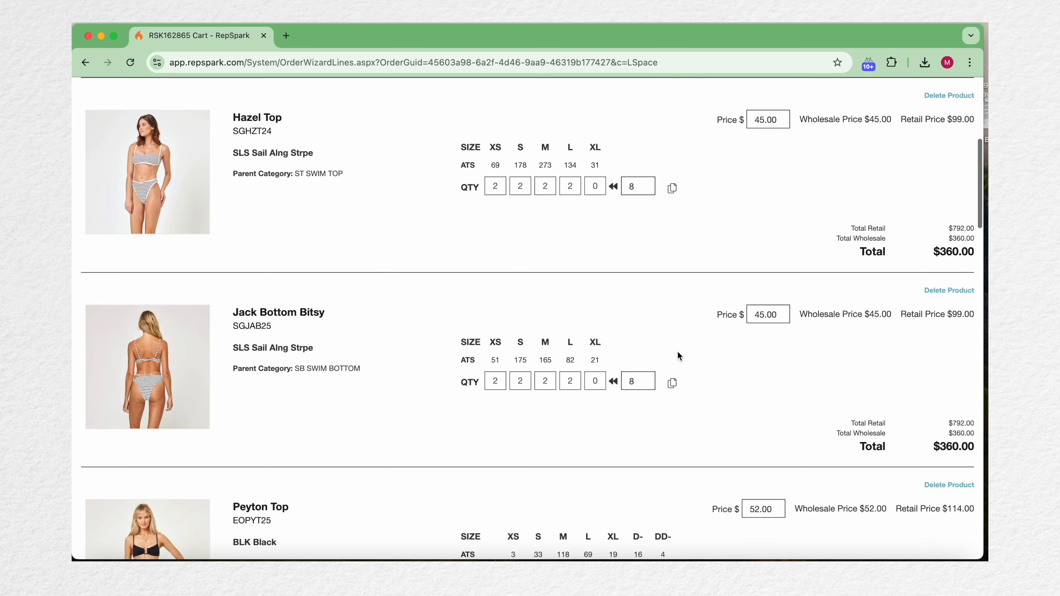
pyautogui.scroll(-7, 678, 351)
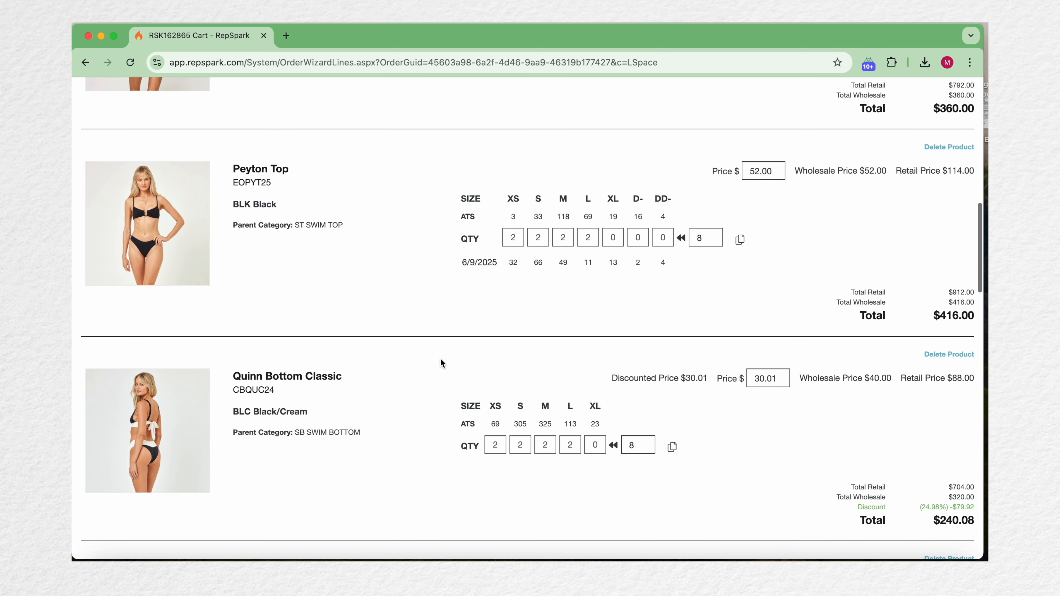
pyautogui.scroll(-10, 442, 360)
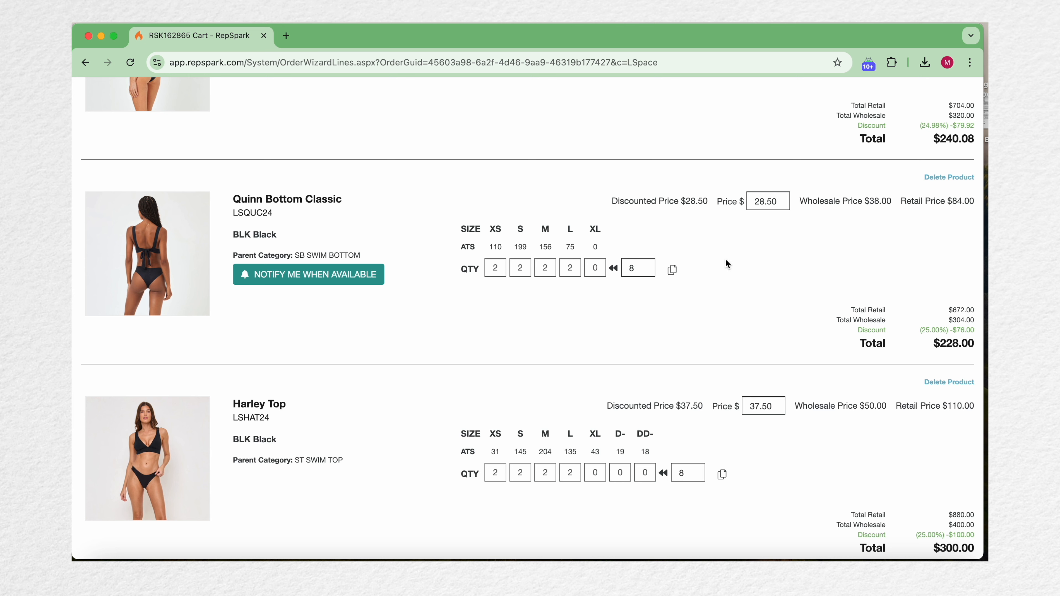
pyautogui.click(944, 177)
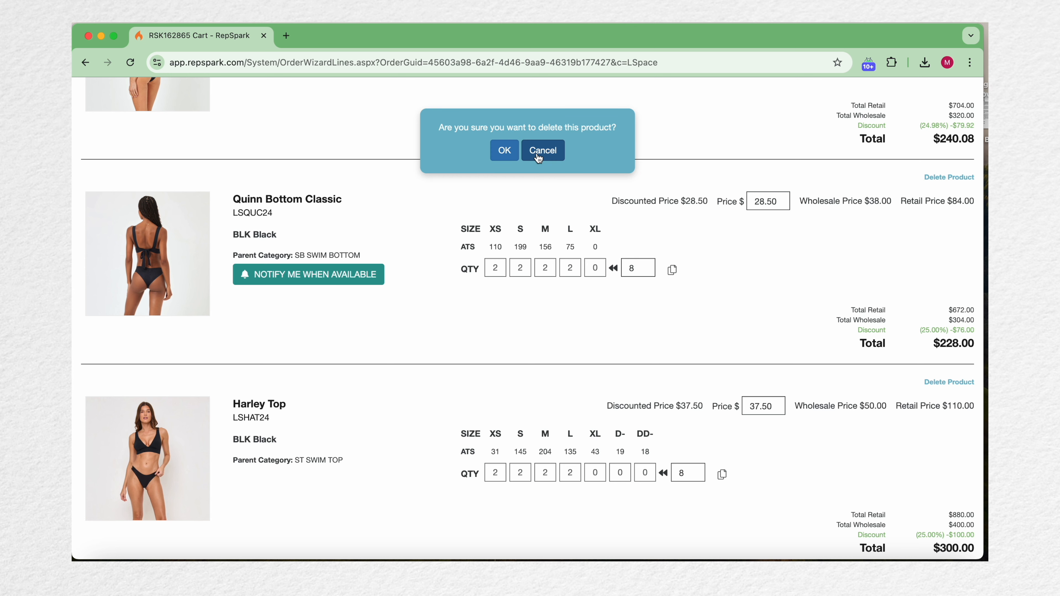
pyautogui.click(505, 150)
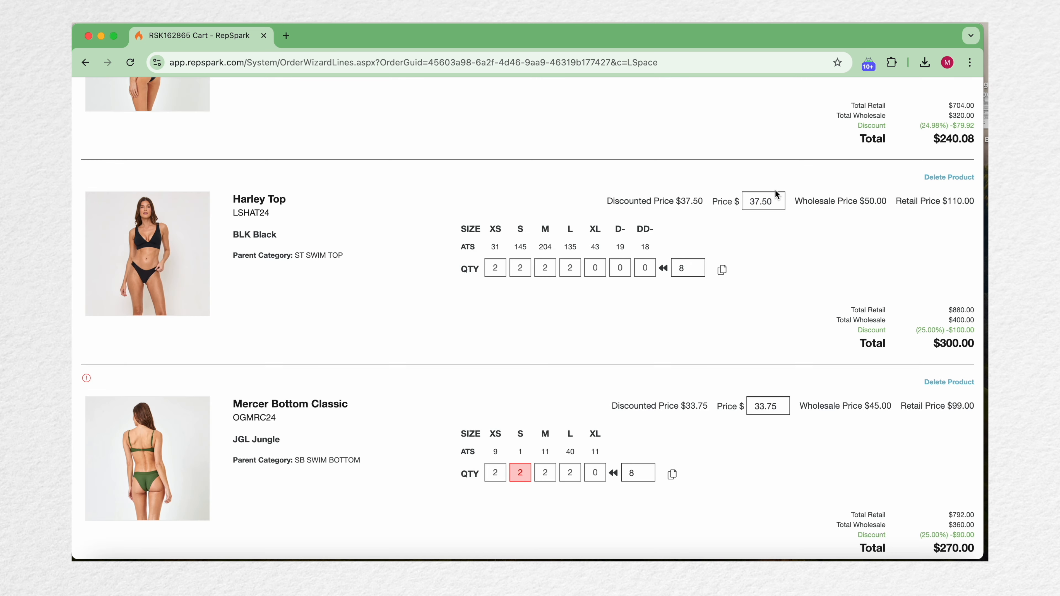
pyautogui.click(947, 177)
pyautogui.click(505, 150)
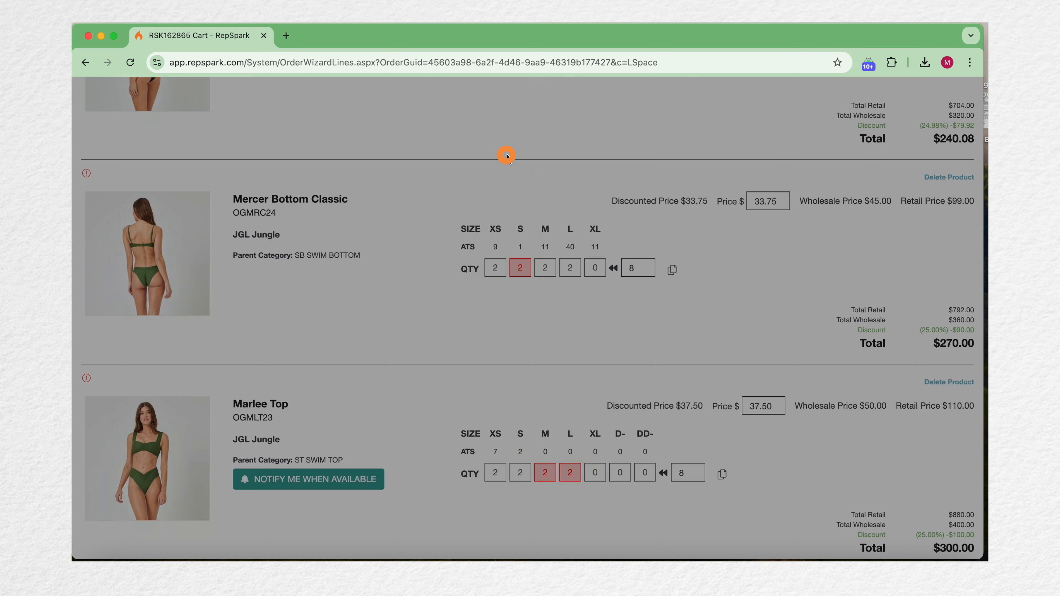
# - Set the size S quantity of the Mercer Bottom Classic in Jungle (OGMRC24) to 0
pyautogui.scroll(-3, 535, 334)
pyautogui.click(522, 165)
pyautogui.press('BackSpace')
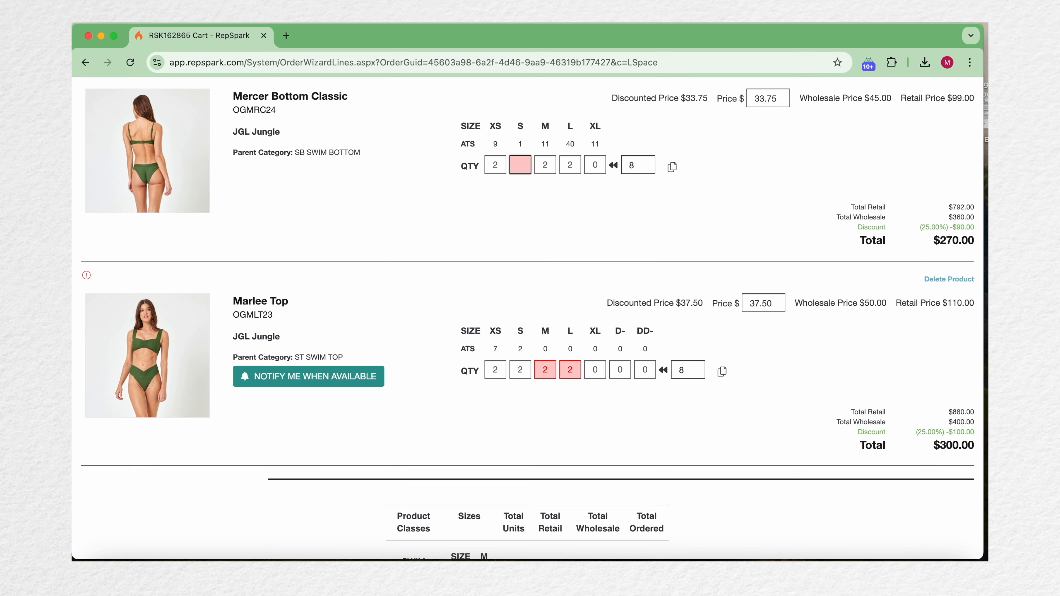
pyautogui.write('0')
pyautogui.scroll(-1, 513, 229)
pyautogui.scroll(-1, 513, 234)
# - Leave the order as a draft and return to the list of orders
pyautogui.scroll(20, 513, 230)
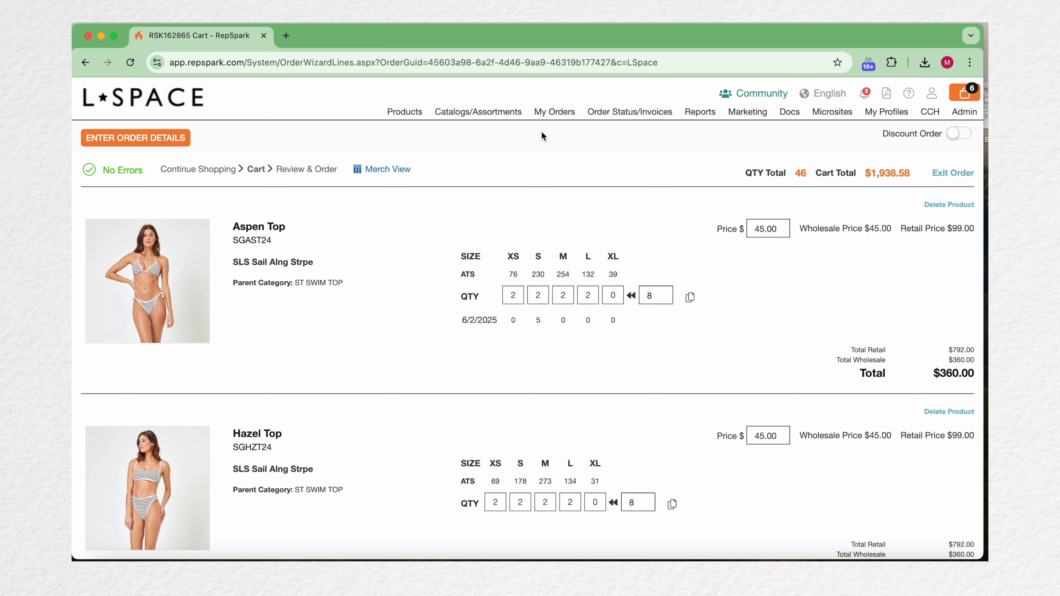
pyautogui.click(546, 119)
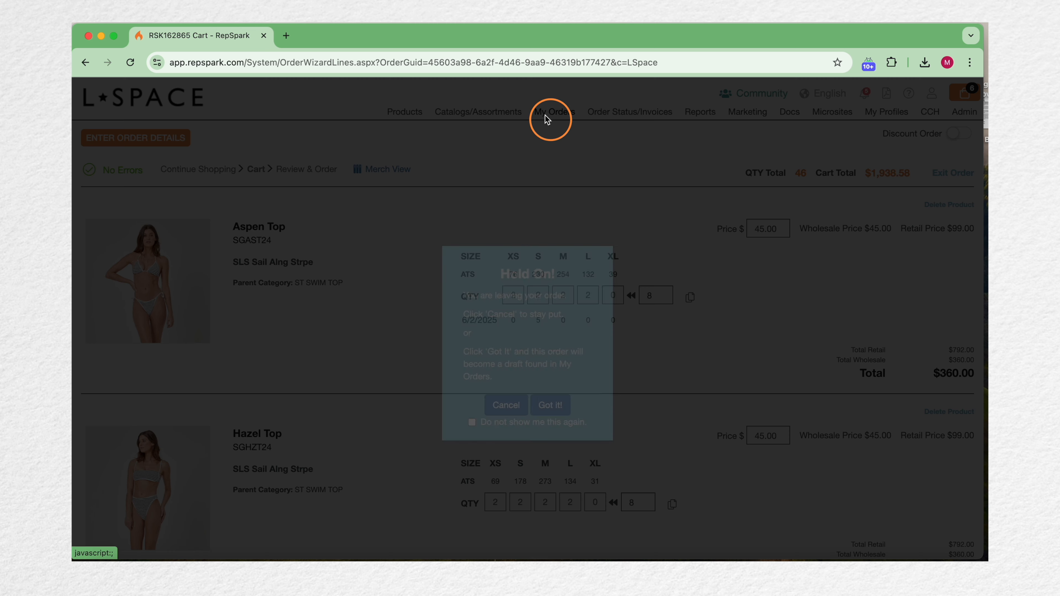
pyautogui.click(550, 405)
pyautogui.click(324, 304)
pyautogui.click(425, 173)
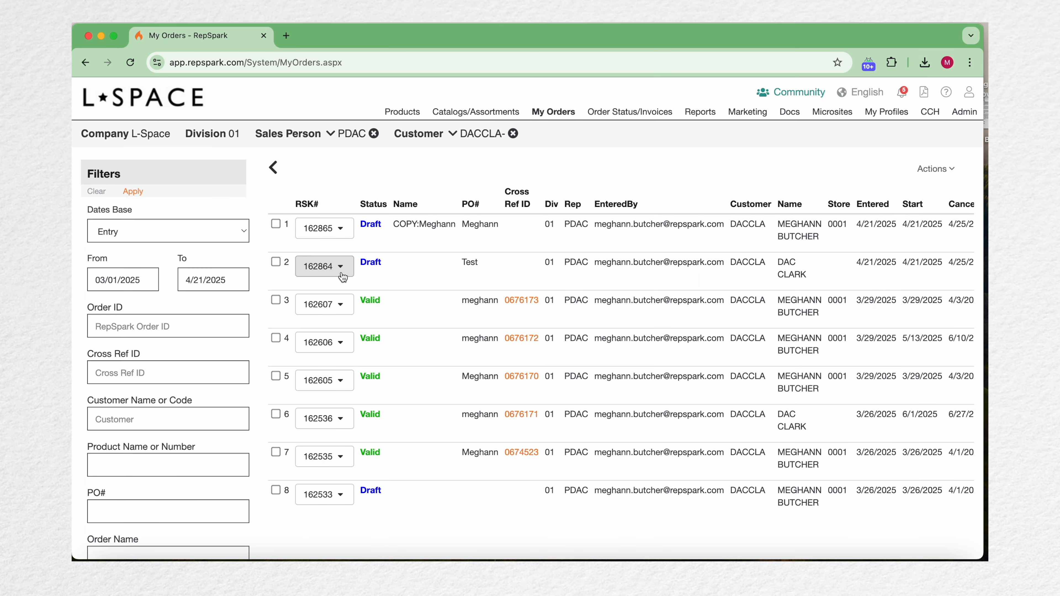
# - View the products in the draft order with PO "Test" and return to the order list, keeping it as a draft
pyautogui.click(342, 274)
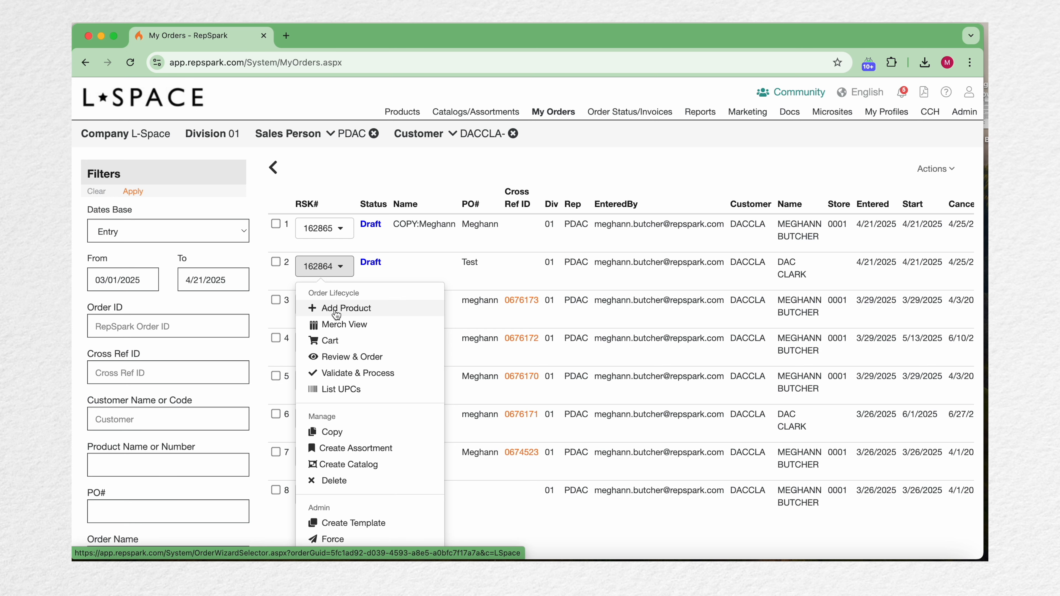
pyautogui.click(338, 309)
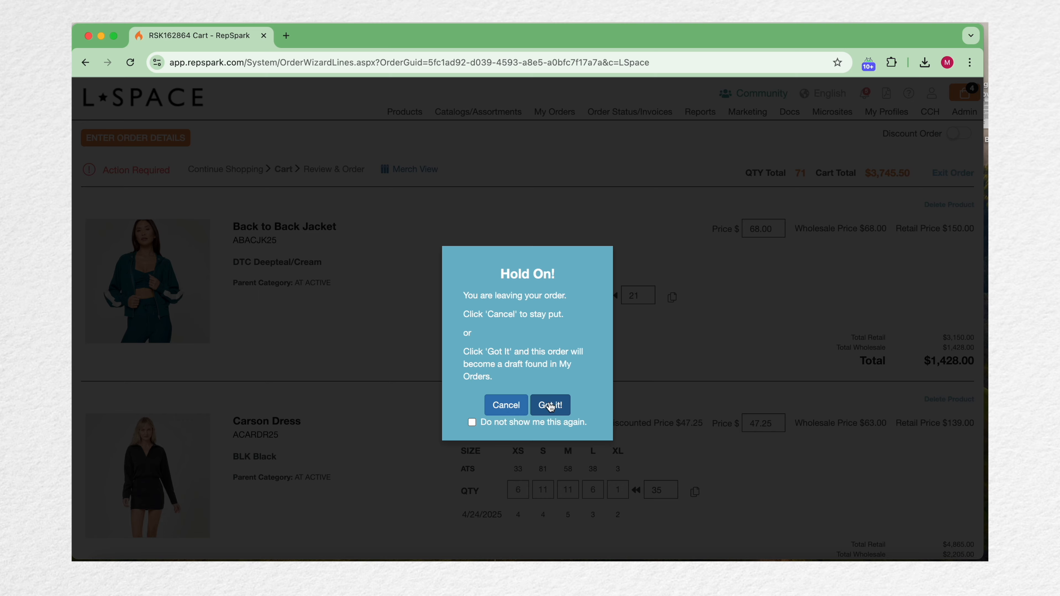
pyautogui.click(549, 404)
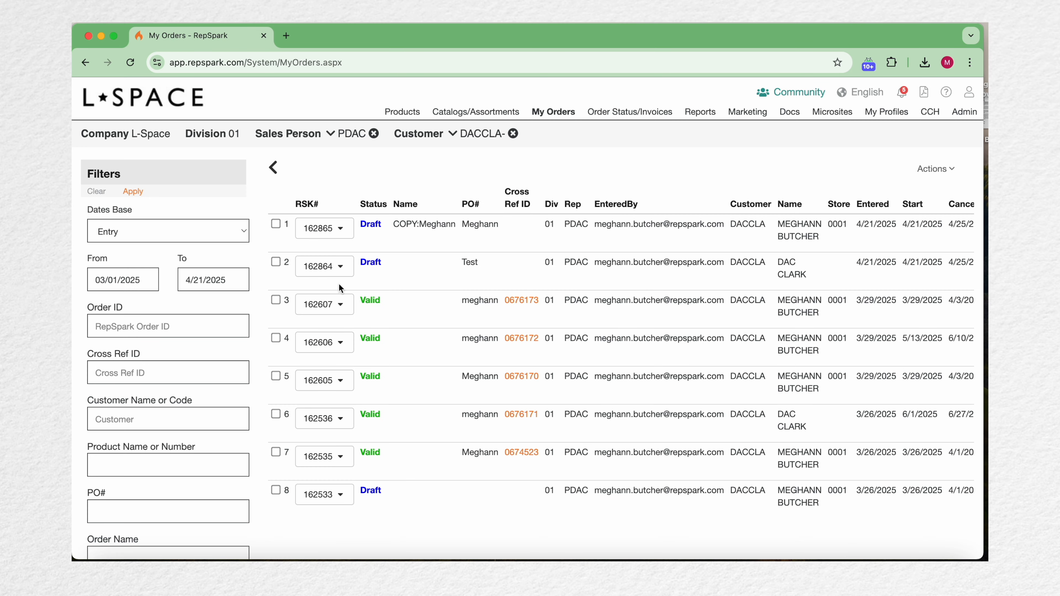
# - Examine the review page of the draft order with PO "Test", including the product that requires action
pyautogui.click(334, 266)
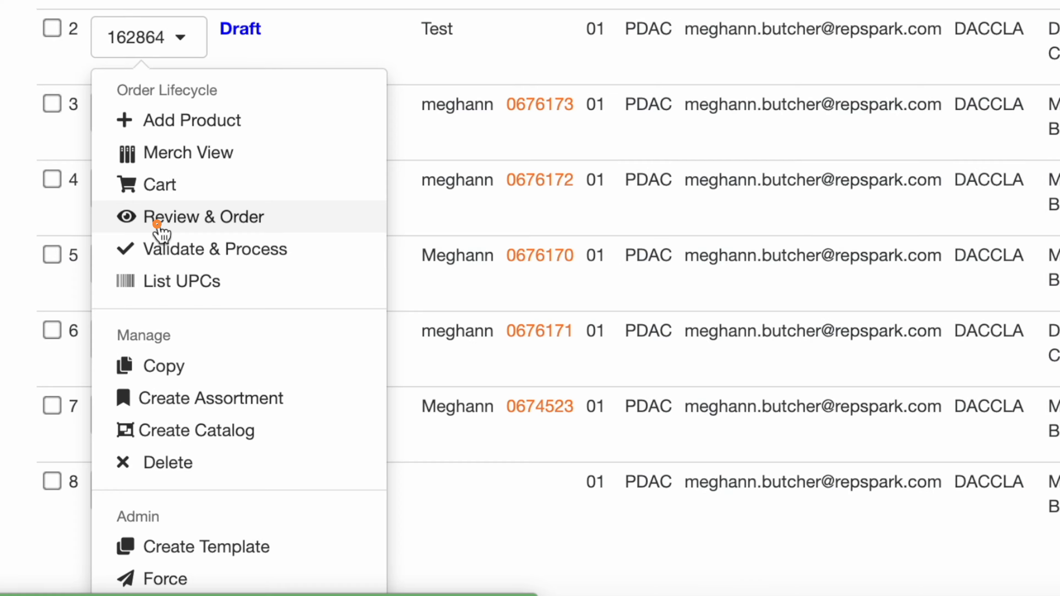
pyautogui.click(161, 231)
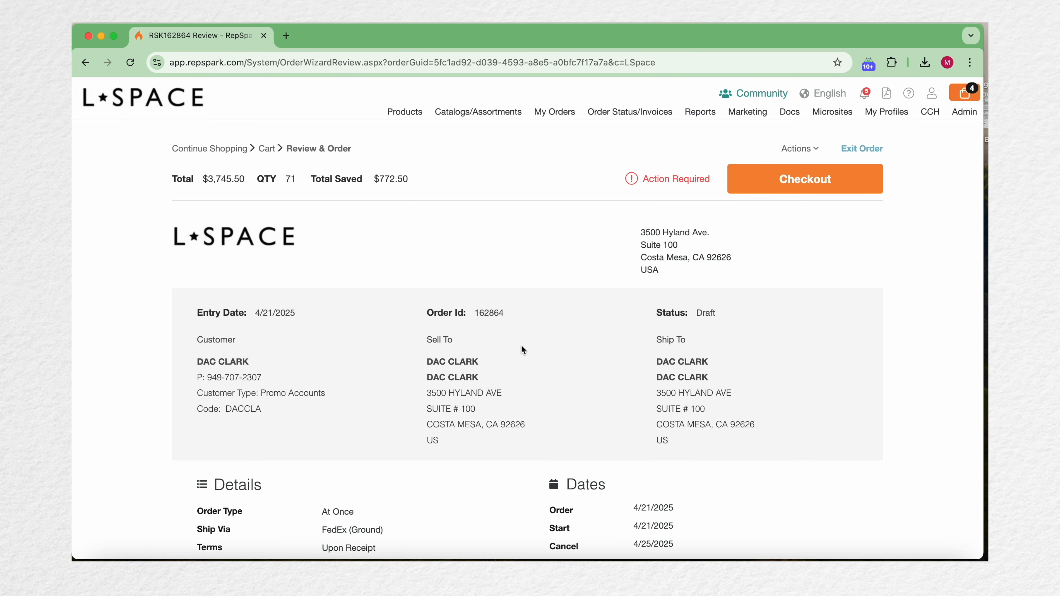
pyautogui.scroll(-10, 530, 345)
pyautogui.scroll(10, 537, 344)
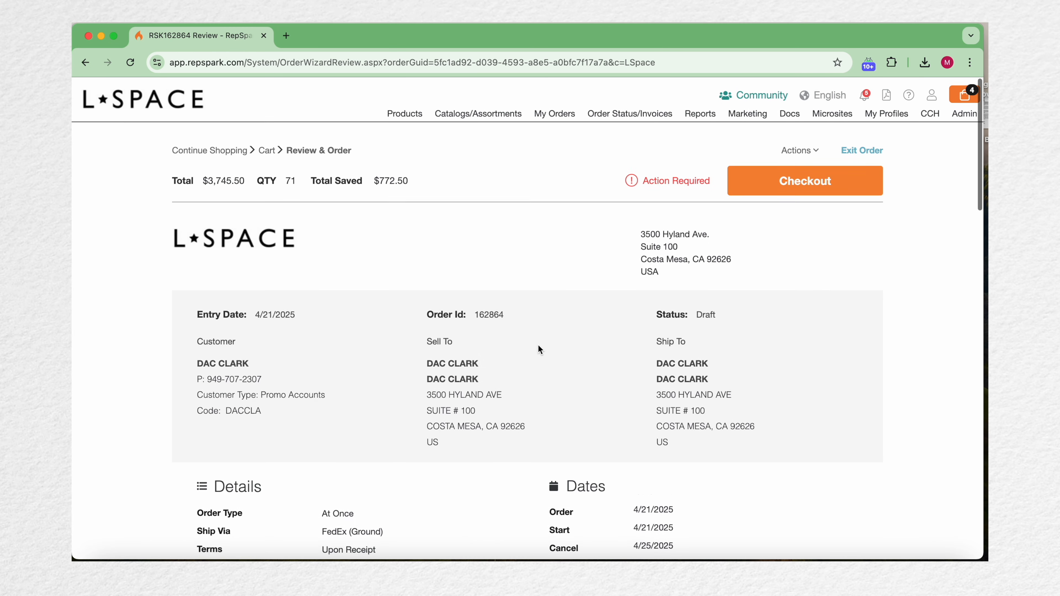
pyautogui.click(646, 178)
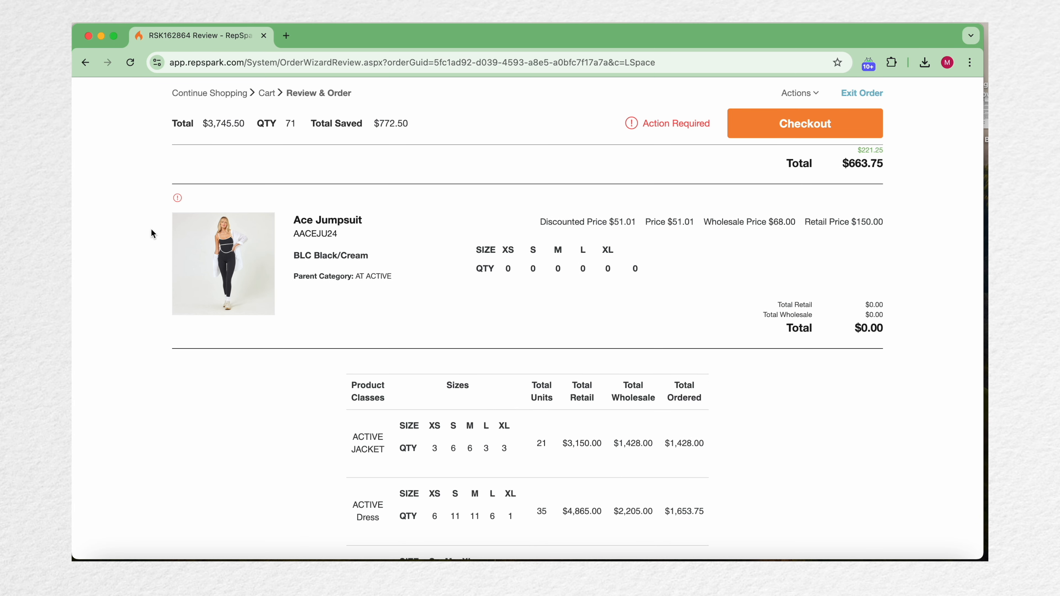
pyautogui.scroll(5, 280, 209)
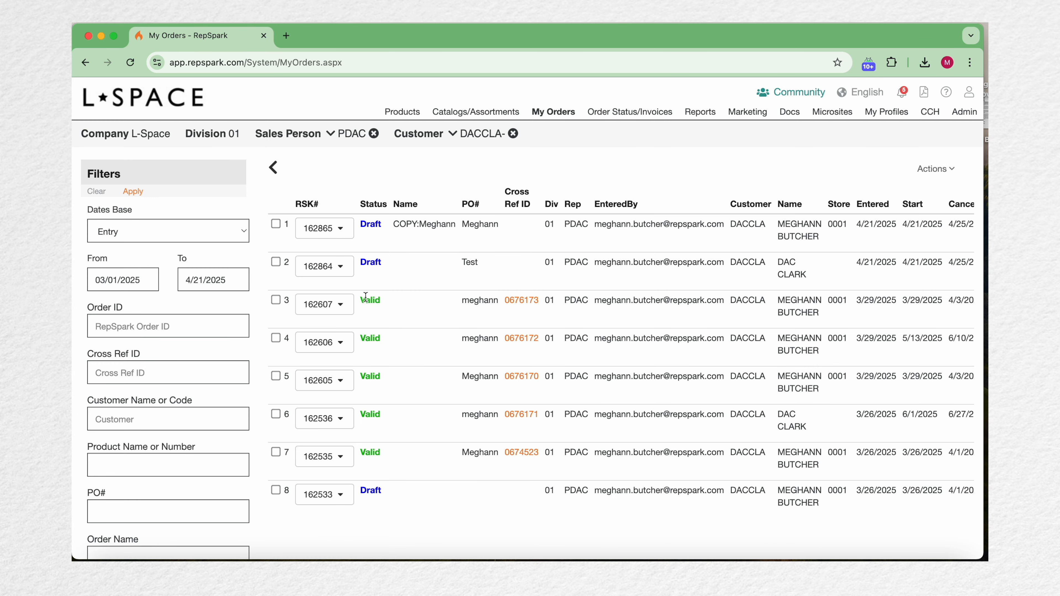
# - Examine the actions available for the draft order with PO "Test" and highlight its status in the order list
pyautogui.click(336, 275)
pyautogui.click(336, 275)
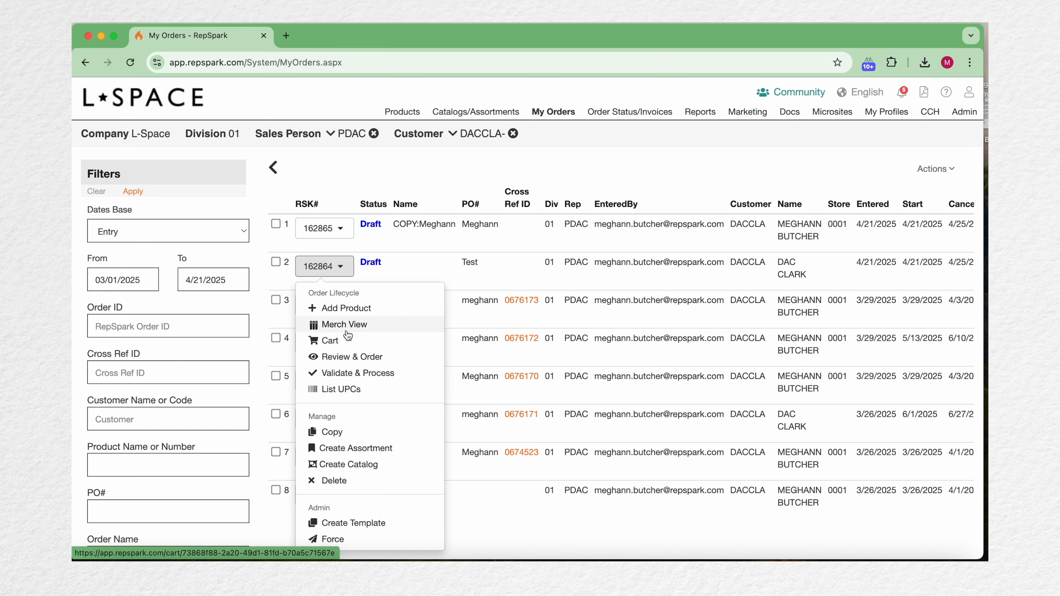
pyautogui.click(629, 171)
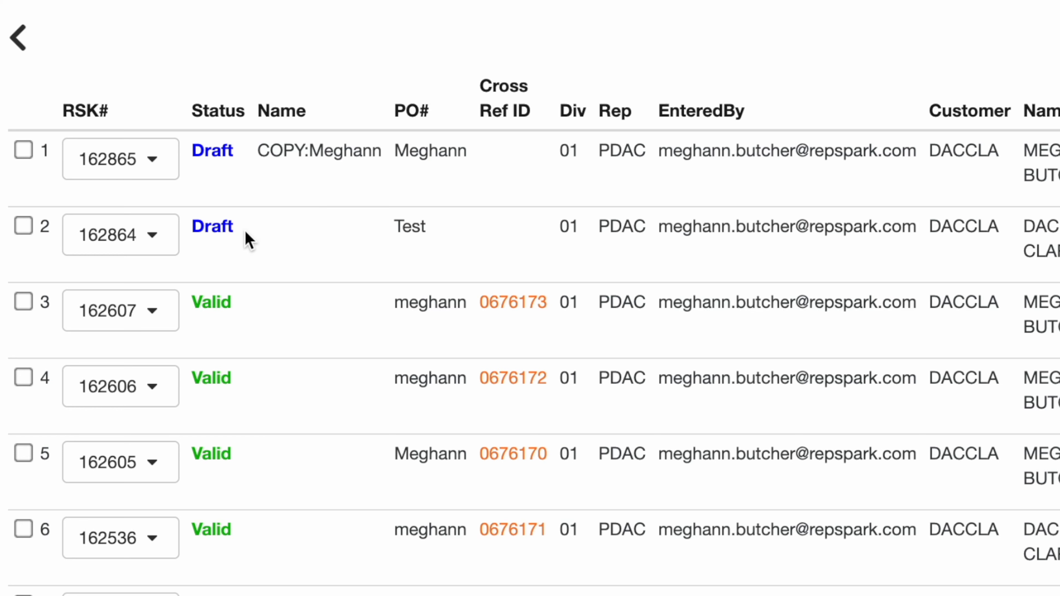
pyautogui.moveTo(248, 237); pyautogui.dragTo(192, 232)
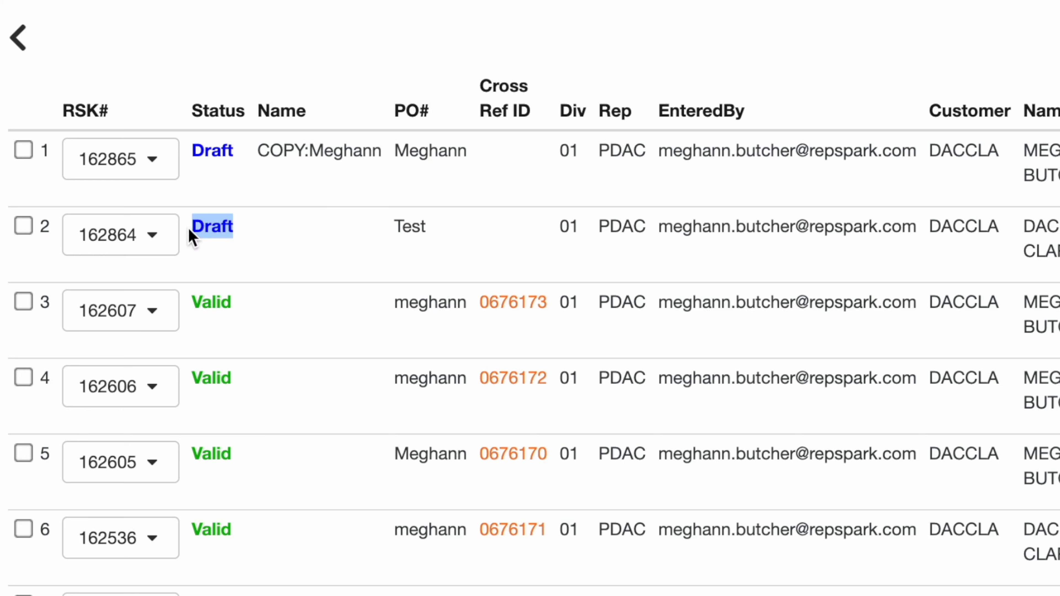
# - Highlight the entered-by value of the draft order with PO "Test" in the order list
pyautogui.click(311, 253)
pyautogui.moveTo(661, 232)
pyautogui.mouseDown()
pyautogui.moveTo(857, 227)
pyautogui.moveTo(911, 259)
pyautogui.mouseUp()
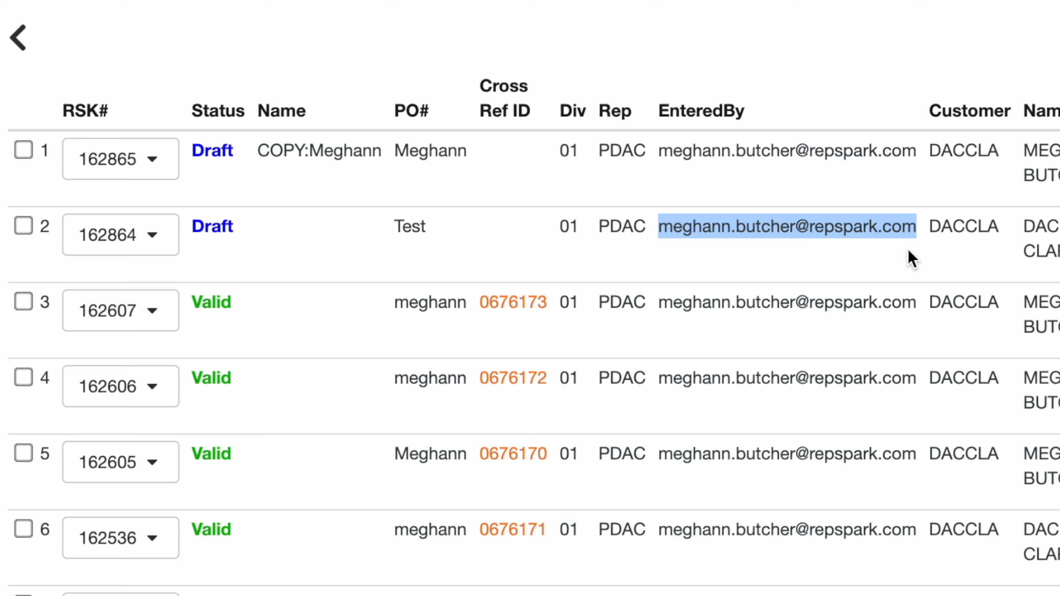
# - Open the cart of the draft order with PO "Test" and set the Ace Jumpsuit quantities to 4 in S and 4 in M
pyautogui.click(151, 239)
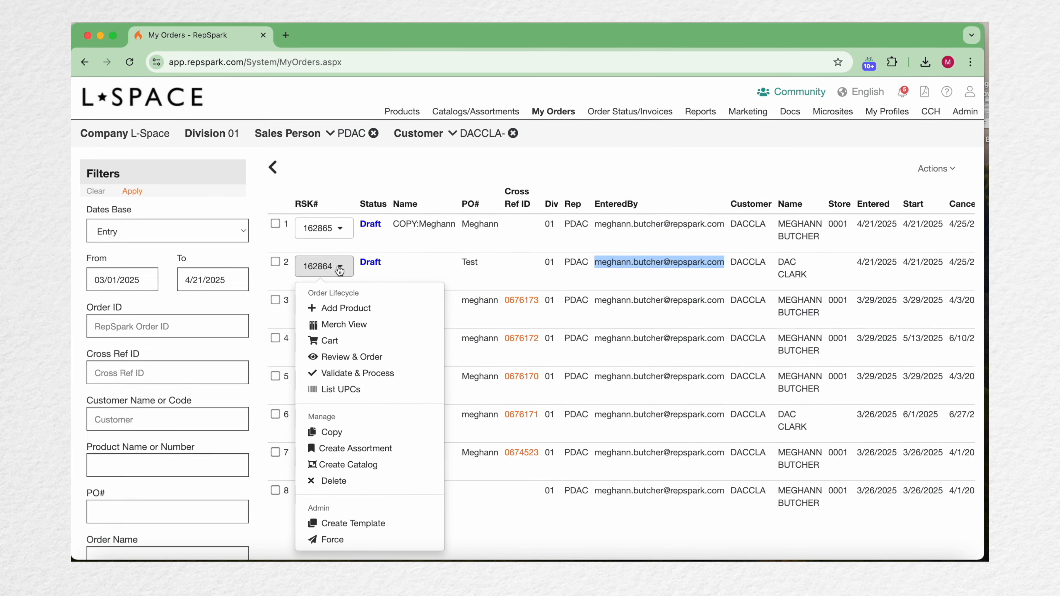
pyautogui.click(335, 346)
pyautogui.scroll(-15, 417, 317)
pyautogui.click(520, 282)
pyautogui.write('4')
pyautogui.press('Tab')
pyautogui.write('4')
pyautogui.click(607, 308)
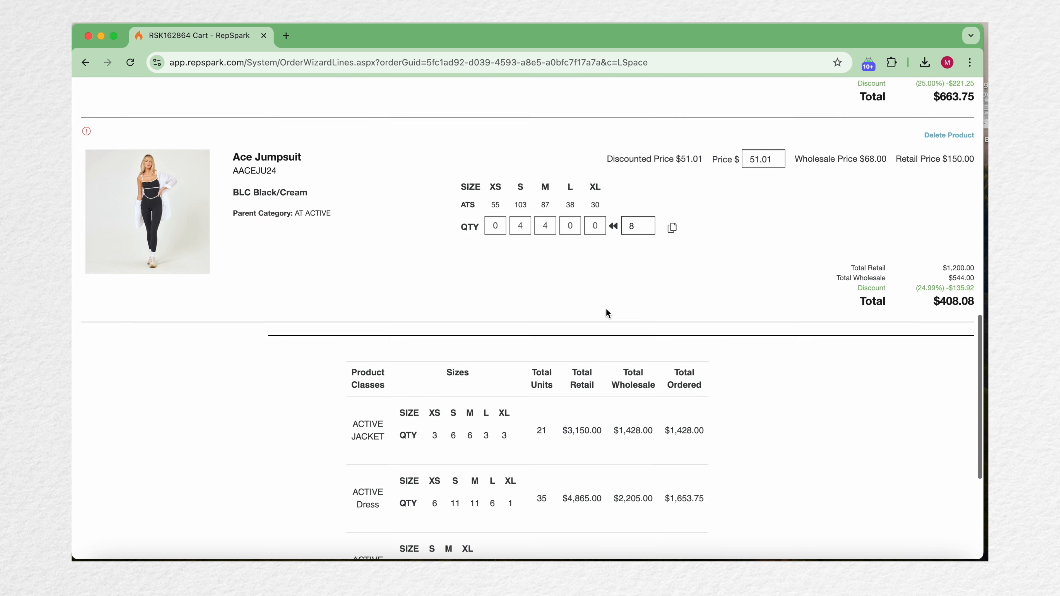
# - Validate the cart by proceeding to the order review, and return to the order list, keeping the order as a draft
pyautogui.scroll(-10, 826, 407)
pyautogui.click(901, 533)
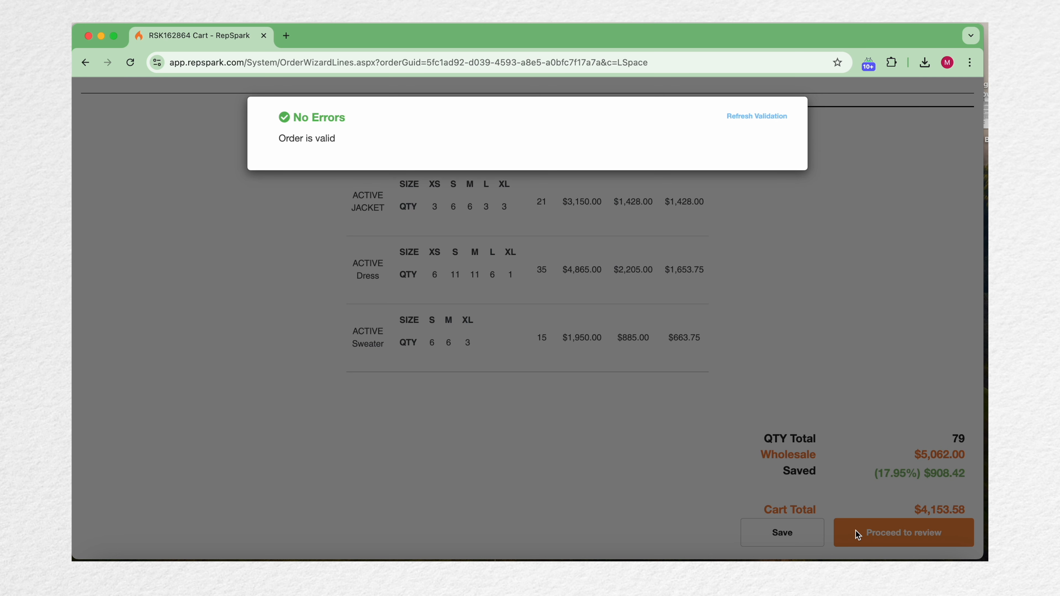
pyautogui.click(807, 329)
pyautogui.click(902, 538)
pyautogui.click(555, 112)
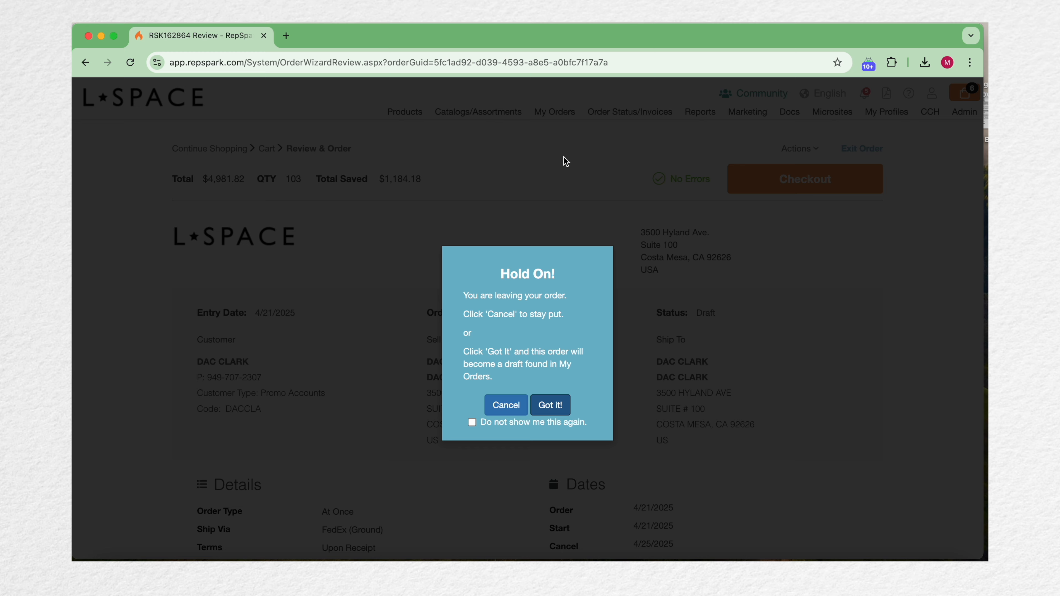
pyautogui.click(564, 408)
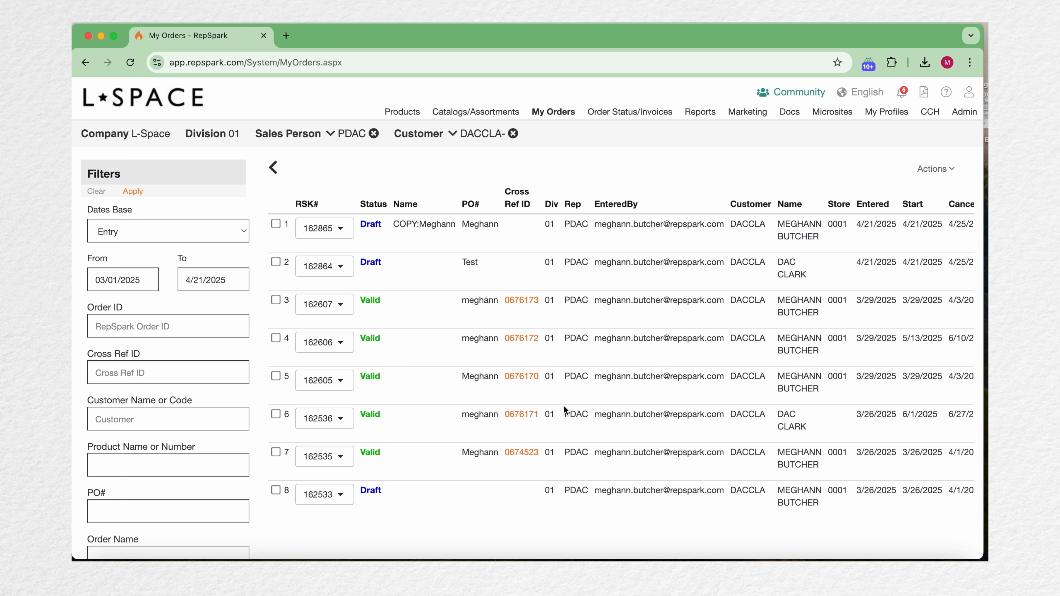
# - Highlight who entered the draft order with PO "Test" and delete that order
pyautogui.moveTo(594, 263); pyautogui.dragTo(731, 267)
pyautogui.click(732, 277)
pyautogui.click(321, 268)
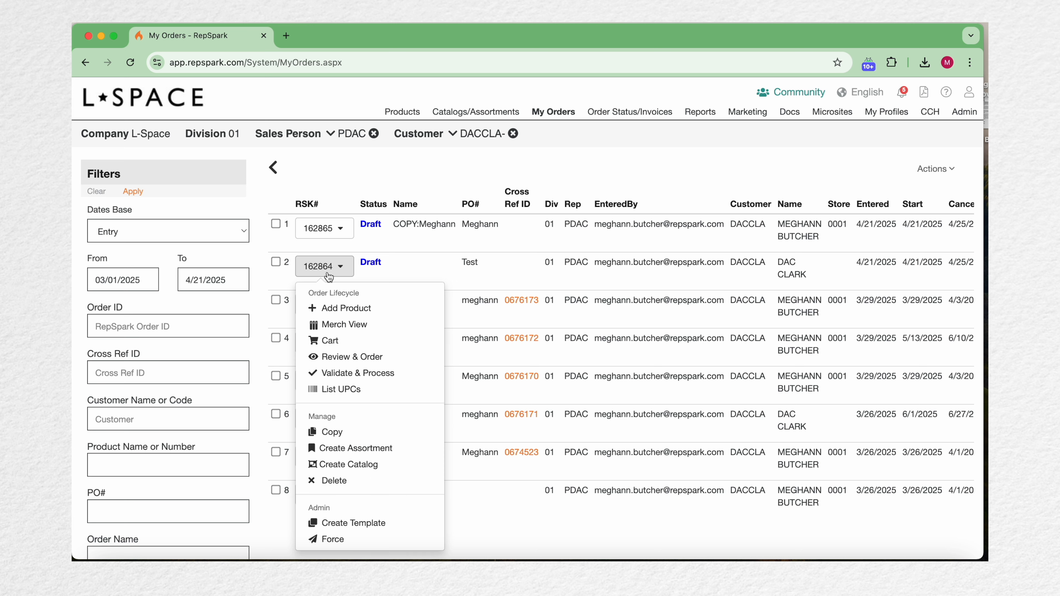
pyautogui.click(340, 482)
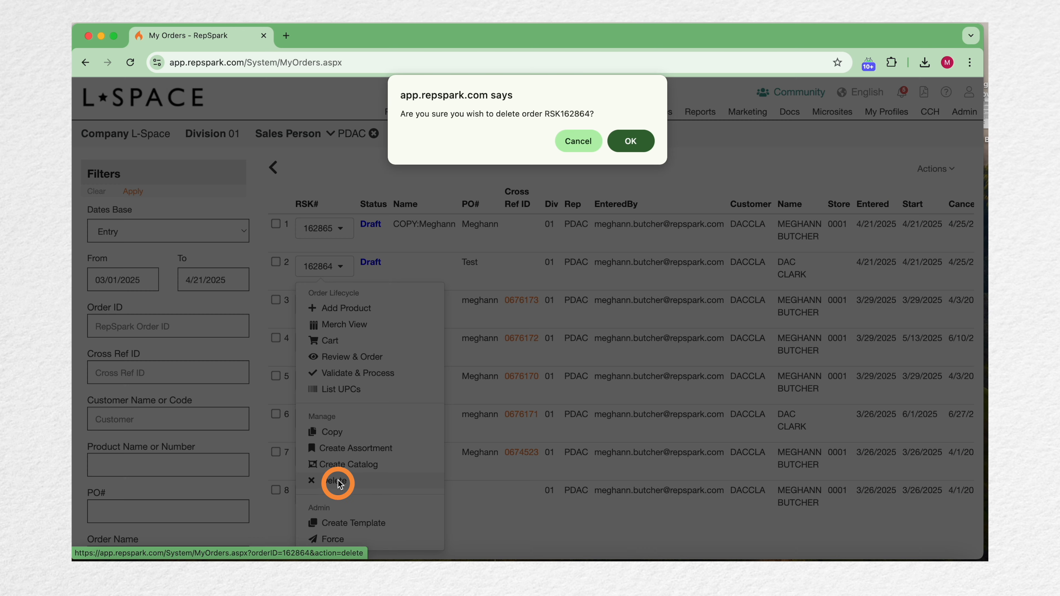
pyautogui.click(639, 142)
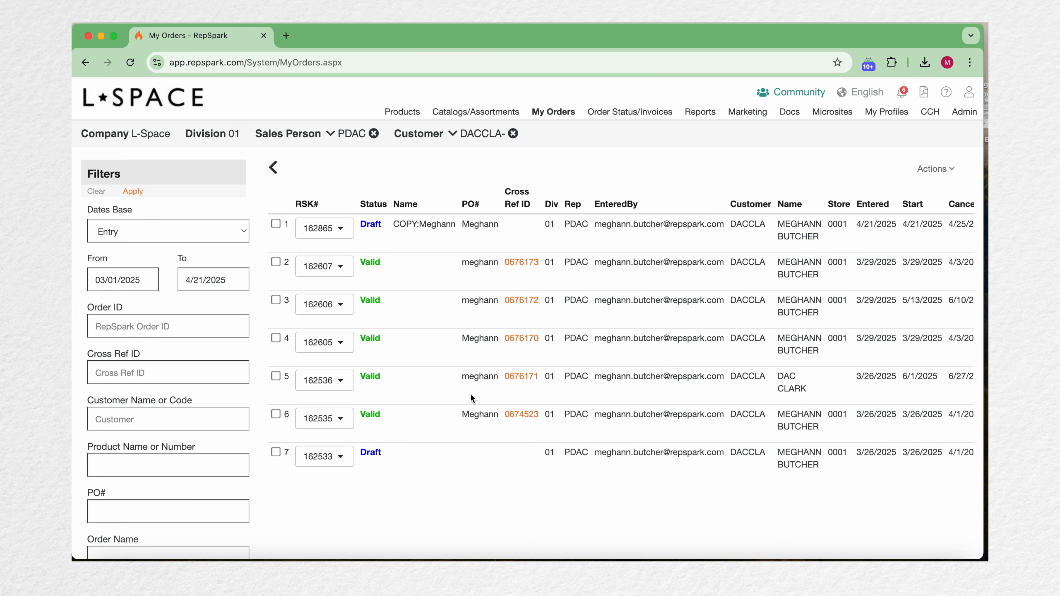
# - Examine the bulk actions available for the order list
pyautogui.click(935, 168)
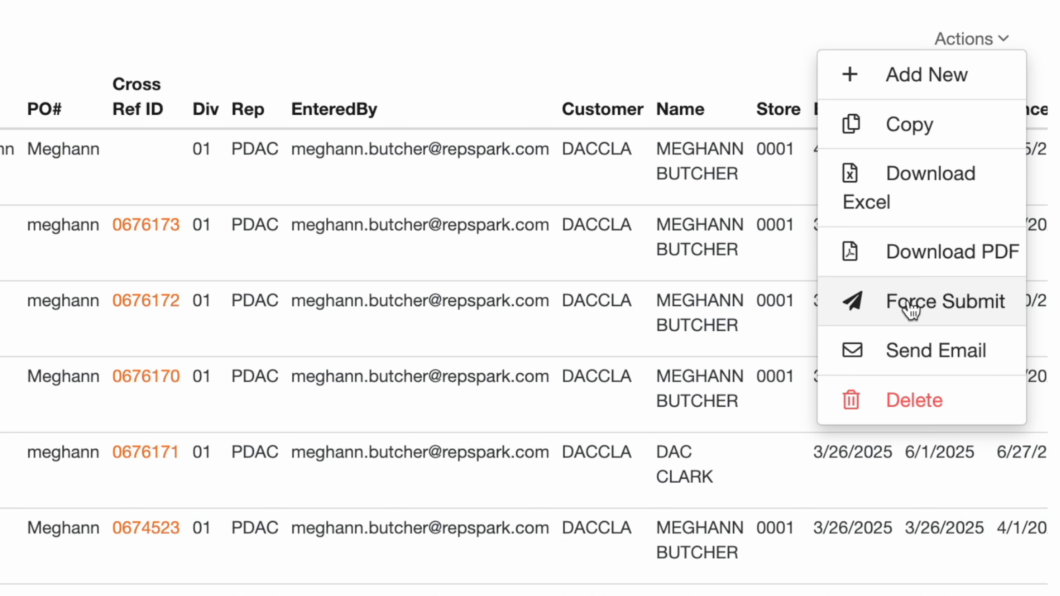
pyautogui.click(730, 537)
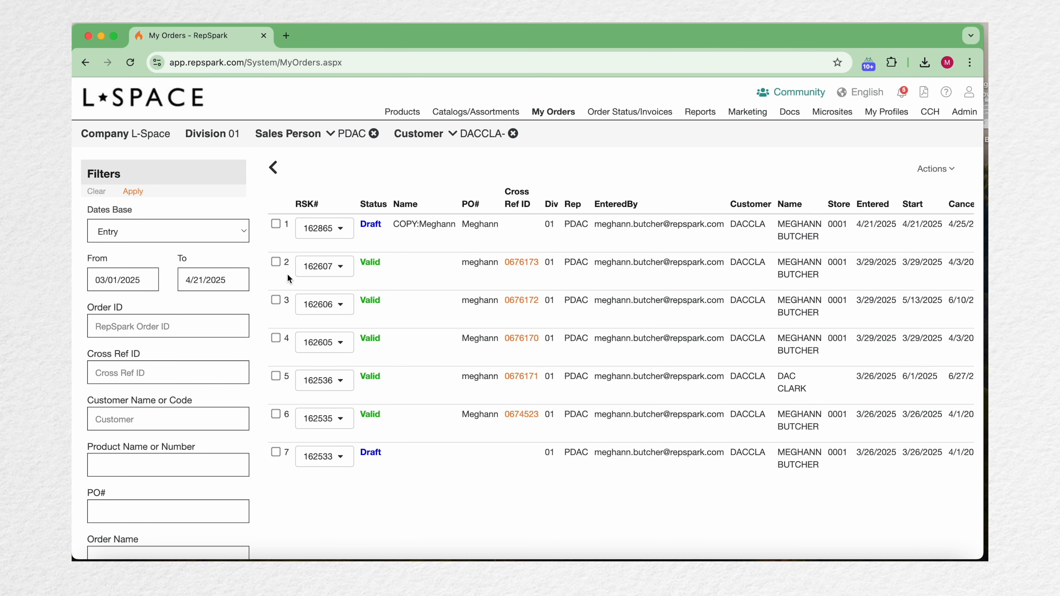
# - Select the orders in rows 2 and 3, and download the order list to Excel, closing the workbook once viewed
pyautogui.click(276, 262)
pyautogui.click(275, 300)
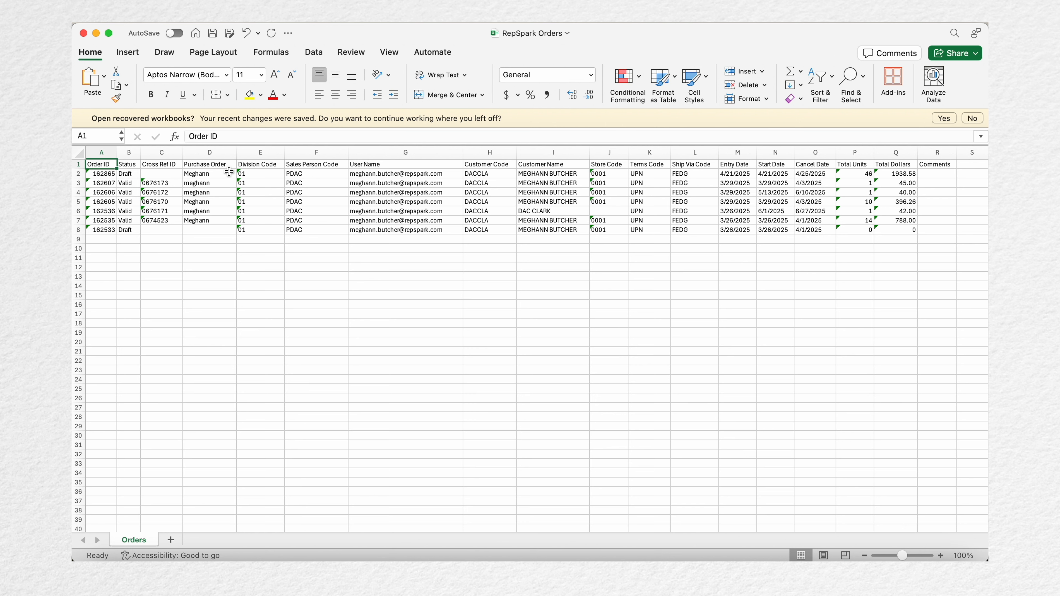
pyautogui.click(84, 33)
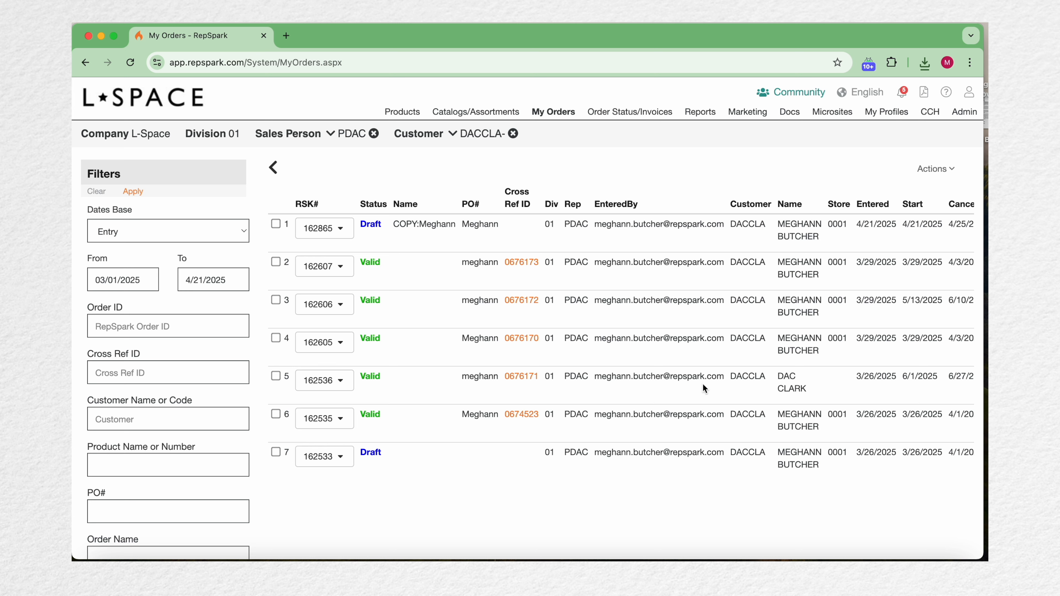
# - Compare the actions available for the draft order in row 1 with those for the valid order in row 2
pyautogui.click(340, 229)
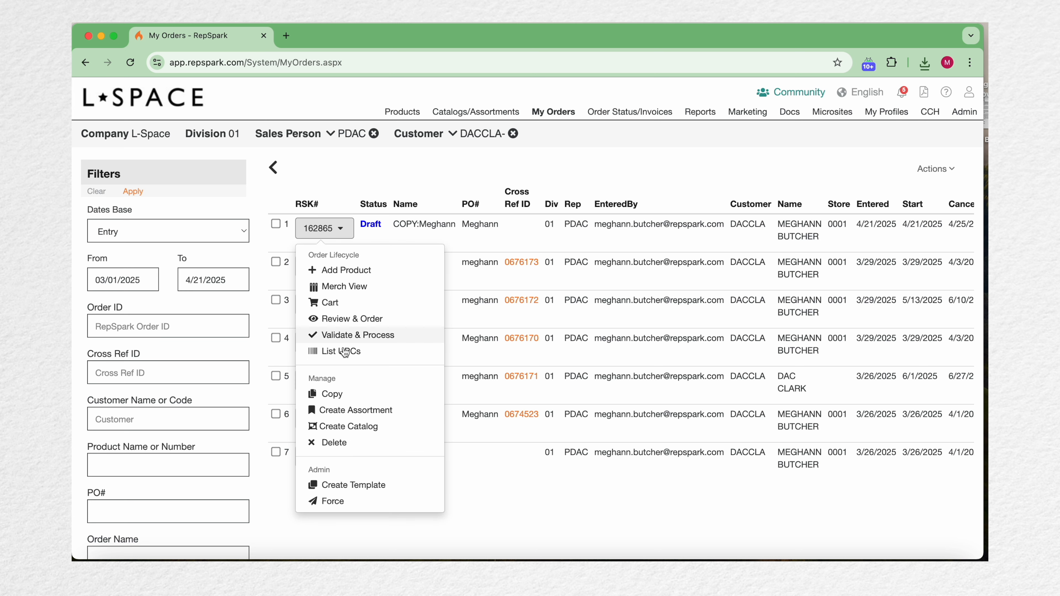
pyautogui.click(419, 170)
pyautogui.click(339, 267)
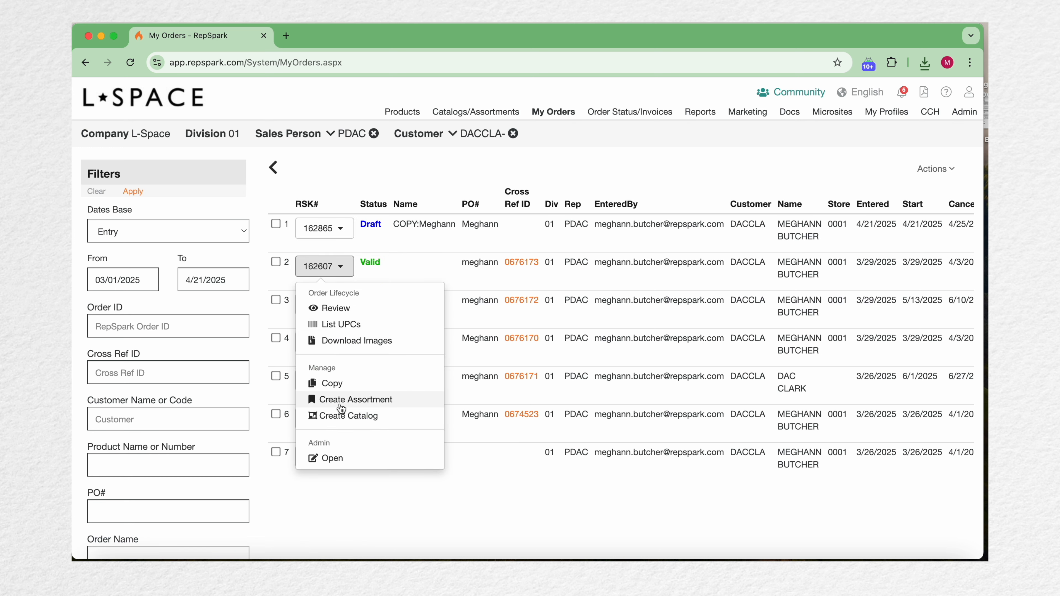
pyautogui.click(479, 501)
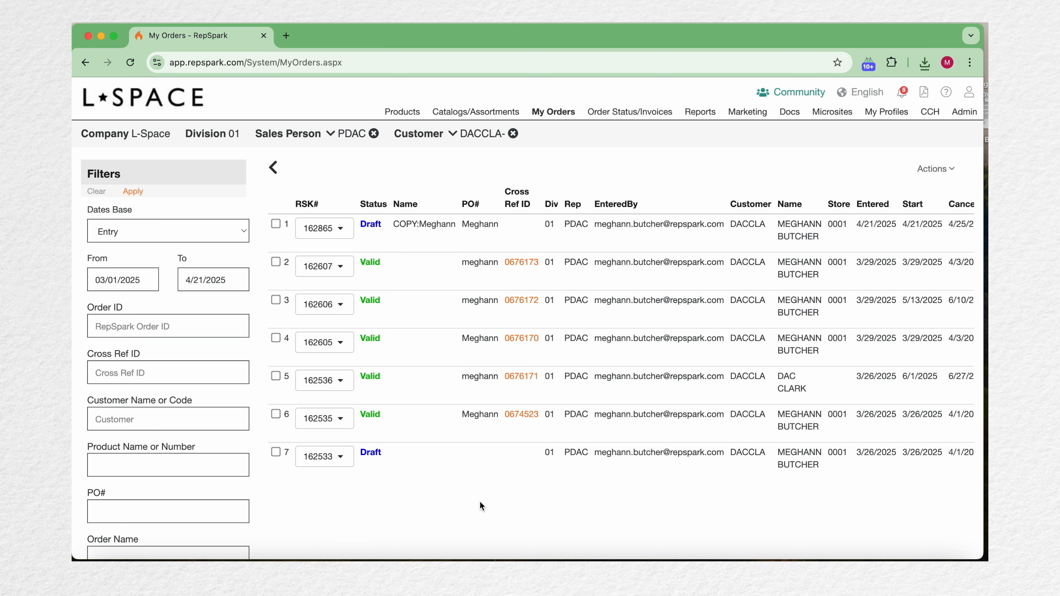